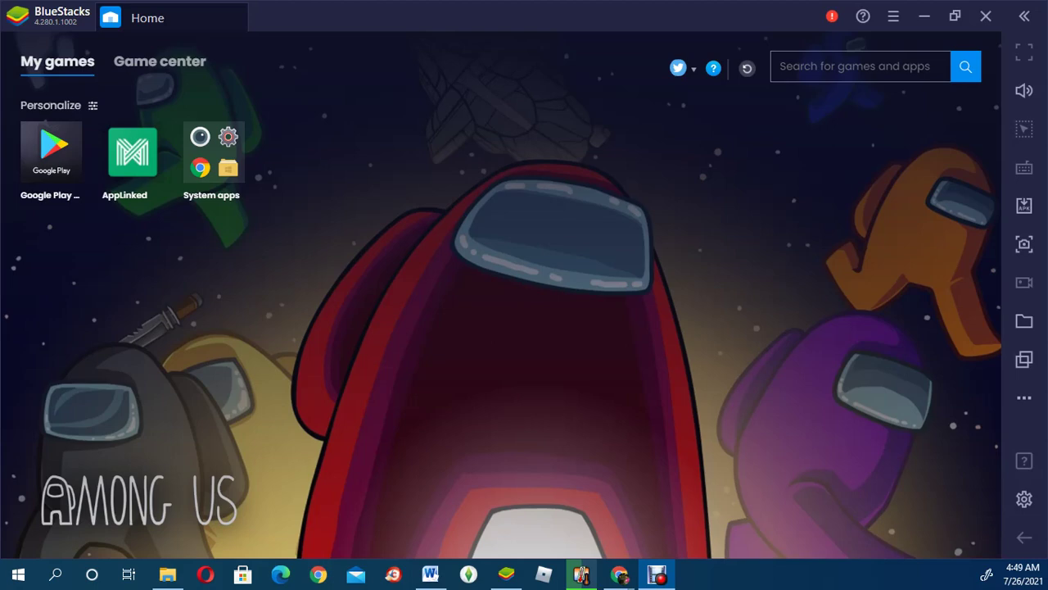
click(132, 153)
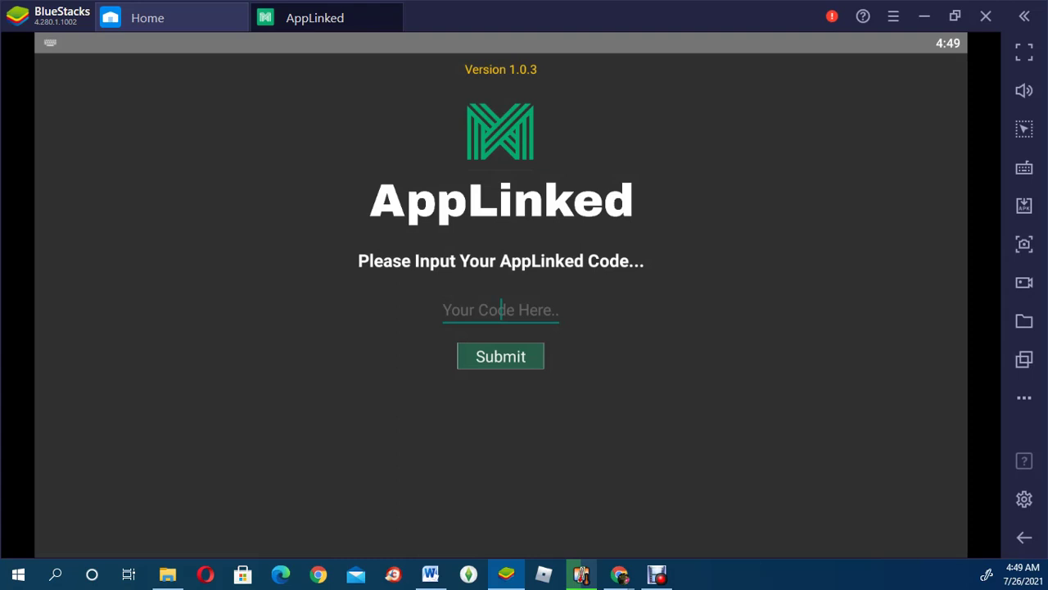
key(Escape)
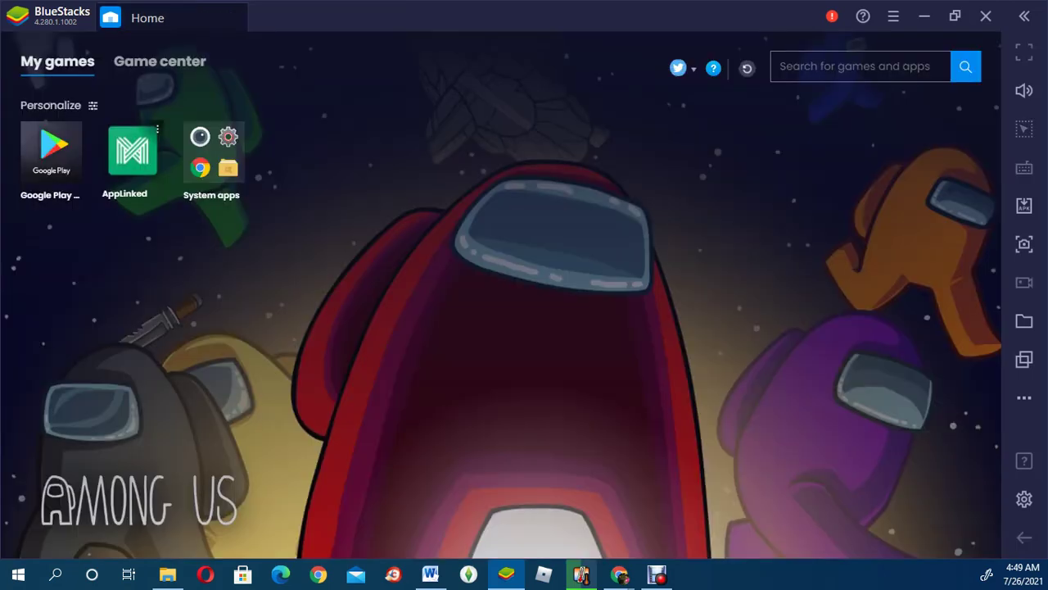